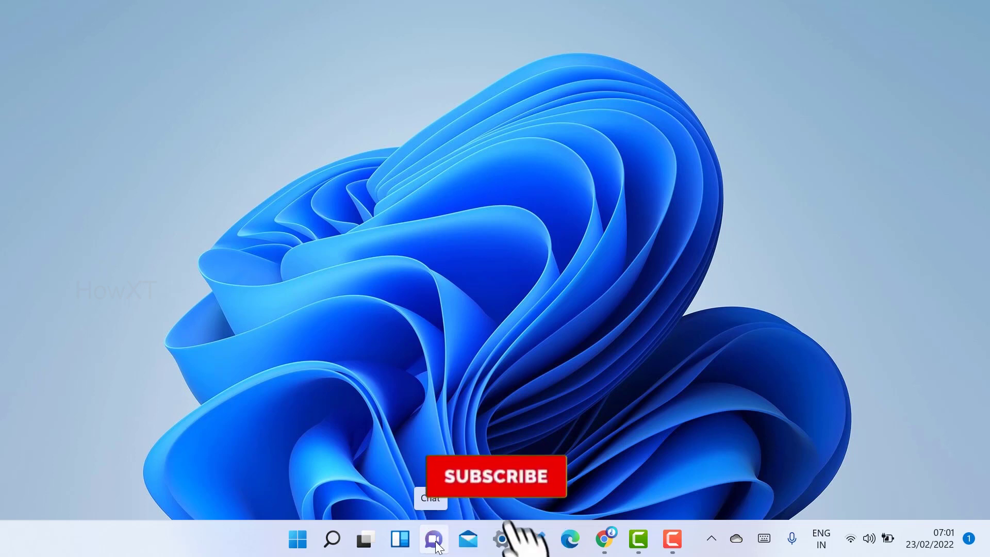
- Launch Teams Chat from the taskbar, continue setup, and reopen the welcome flyout for the signed-in account
click(435, 545)
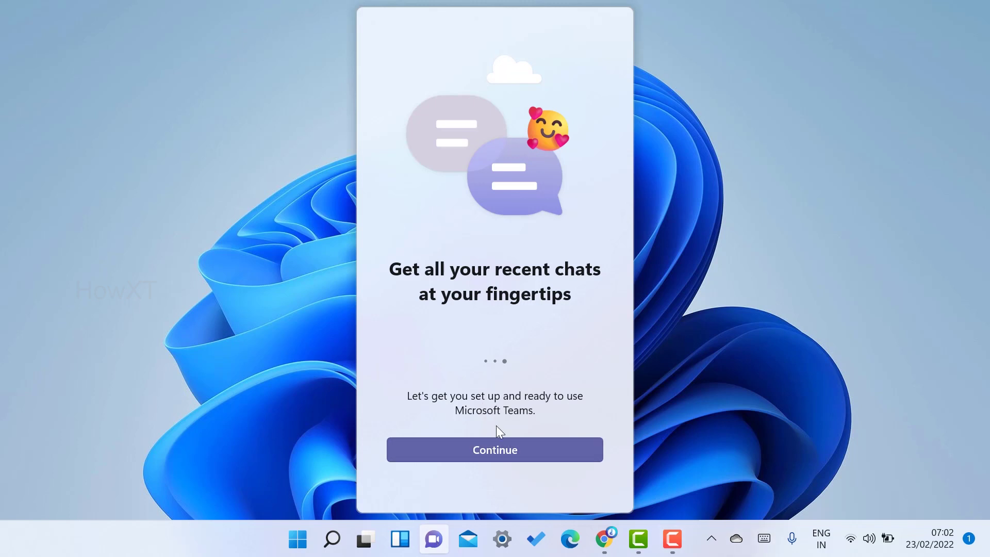
click(467, 443)
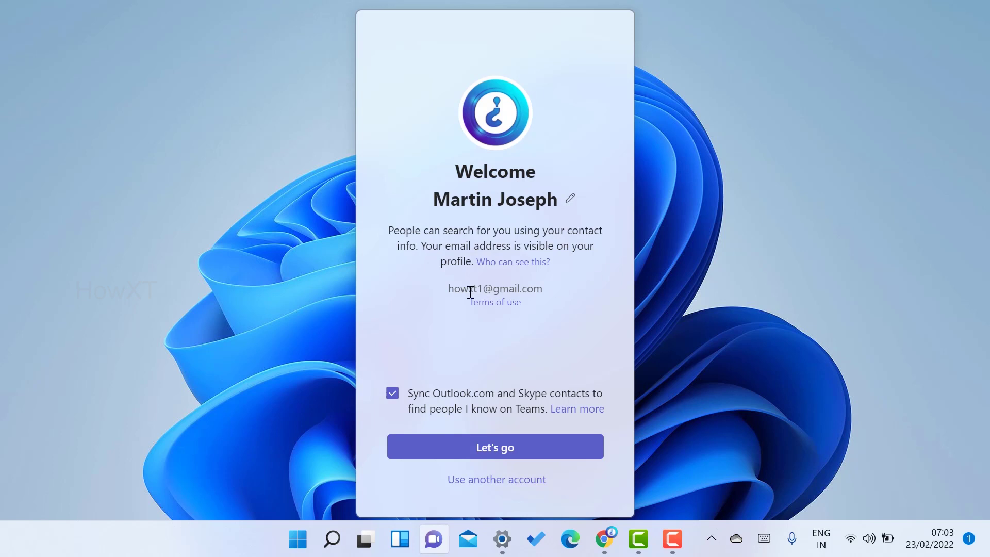
drag(461, 288, 565, 292)
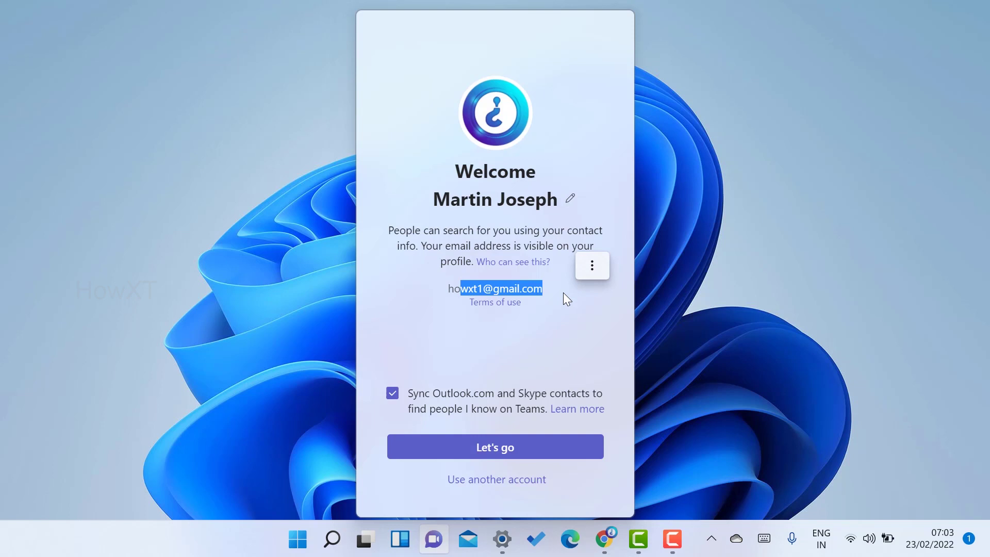
click(751, 284)
click(433, 539)
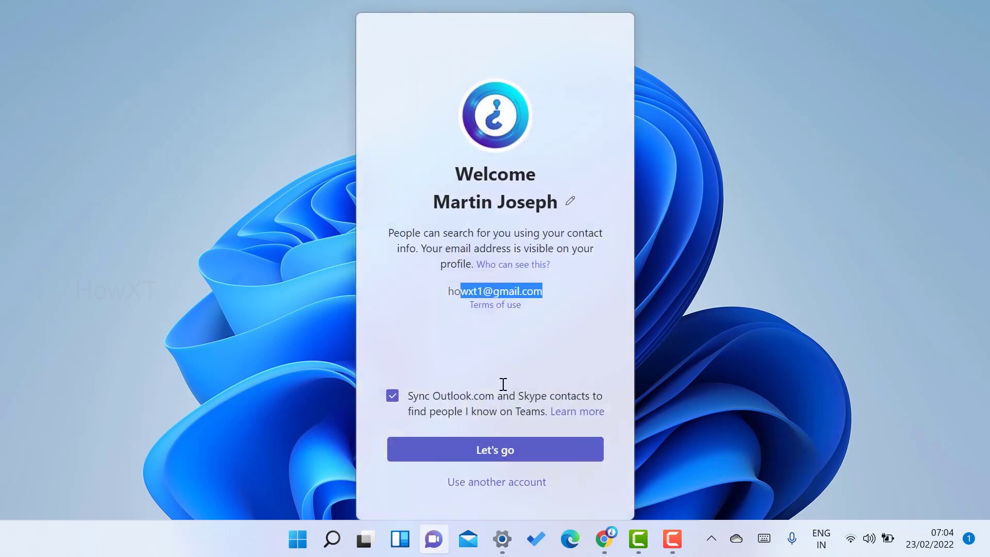
click(590, 294)
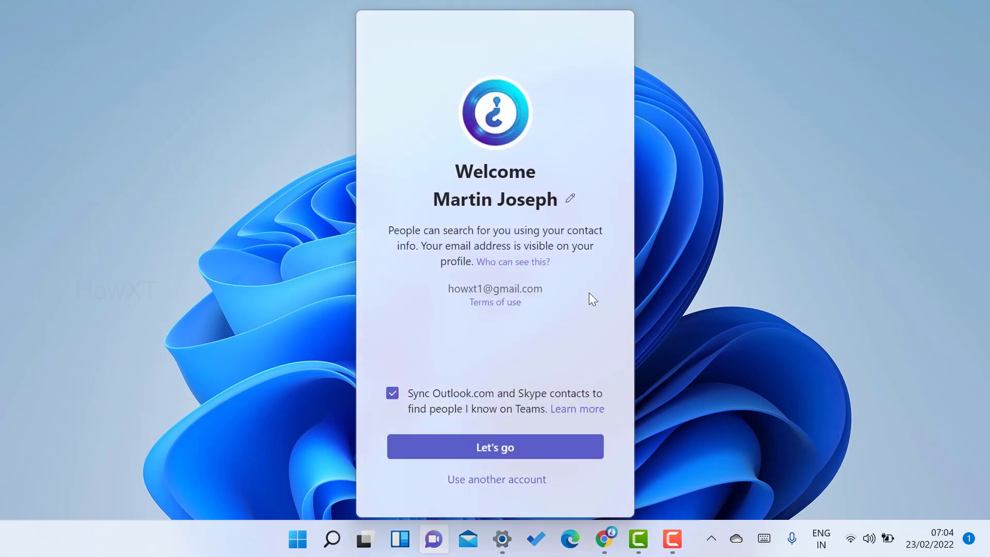
- Choose the existing personal account under Use another account and confirm with Let's go
click(494, 483)
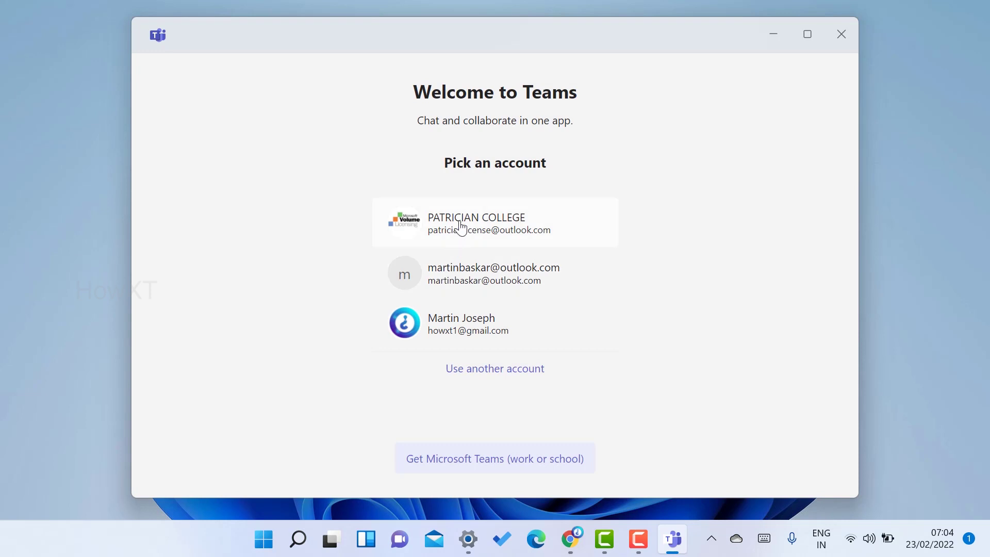
click(448, 323)
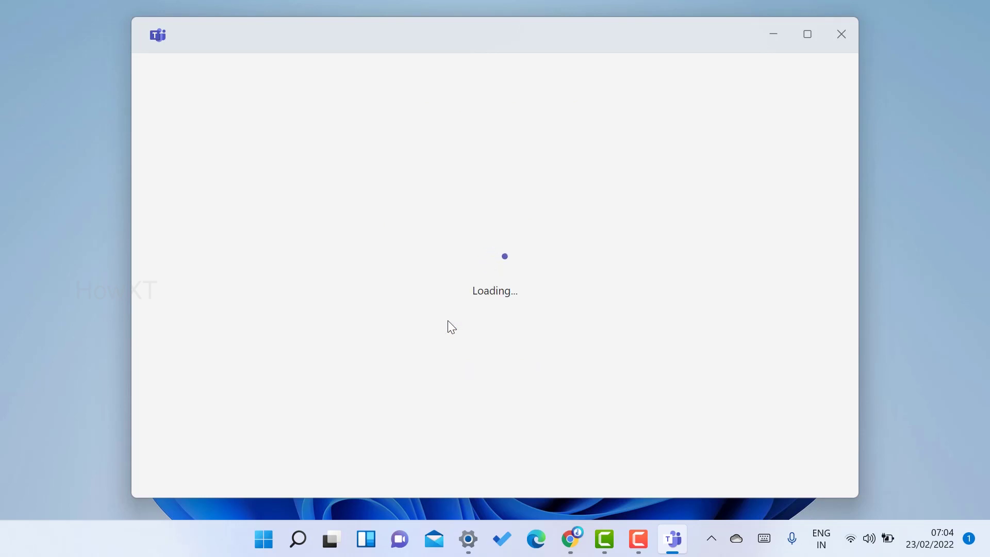
click(488, 460)
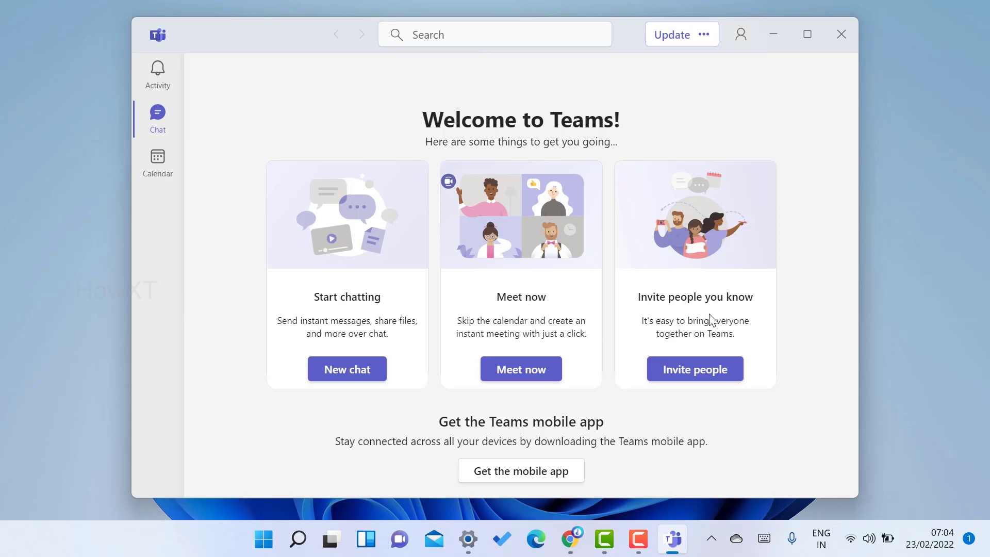
- Maximize Teams, try the new-chat attach options, then show the 21–25 February 2022 calendar work week
click(807, 34)
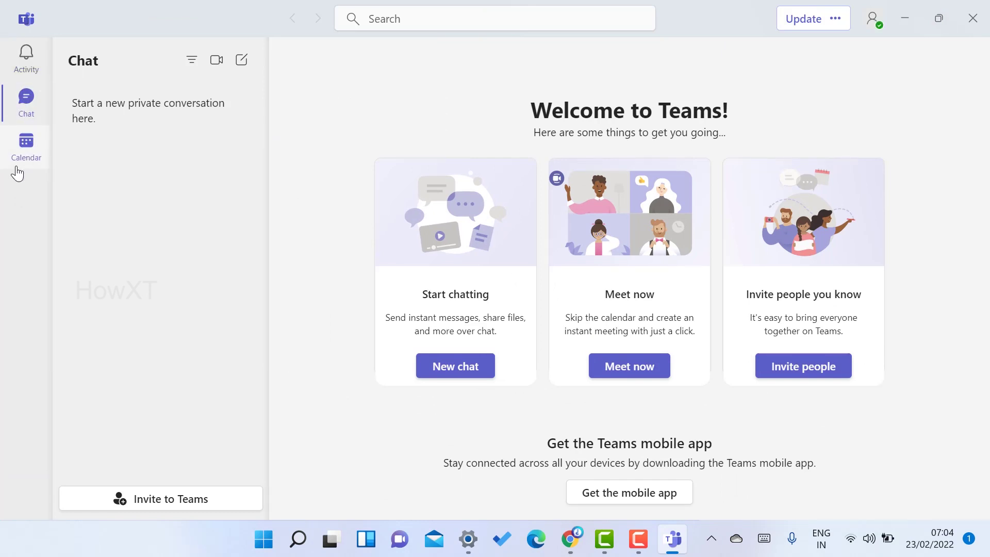
click(438, 358)
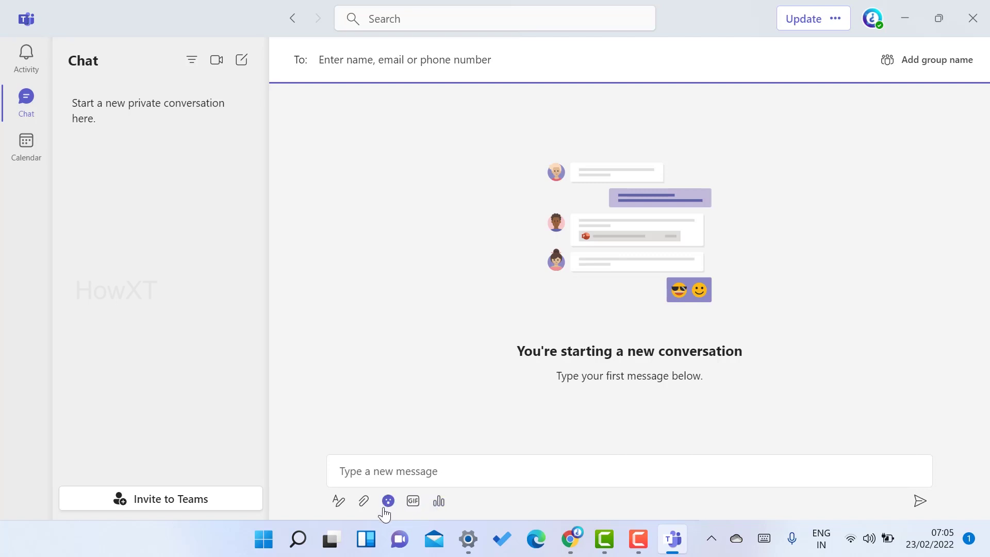
click(364, 501)
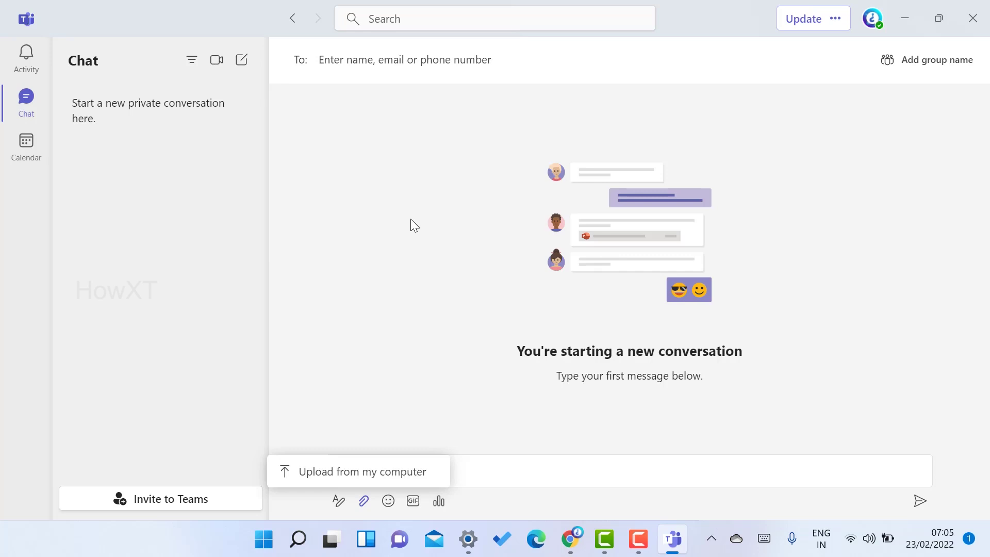
click(553, 477)
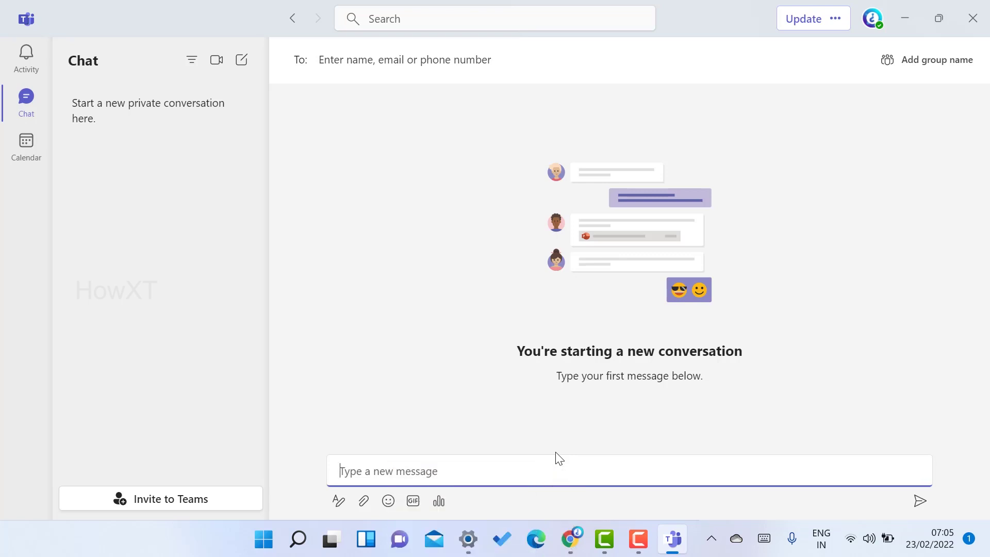
click(28, 157)
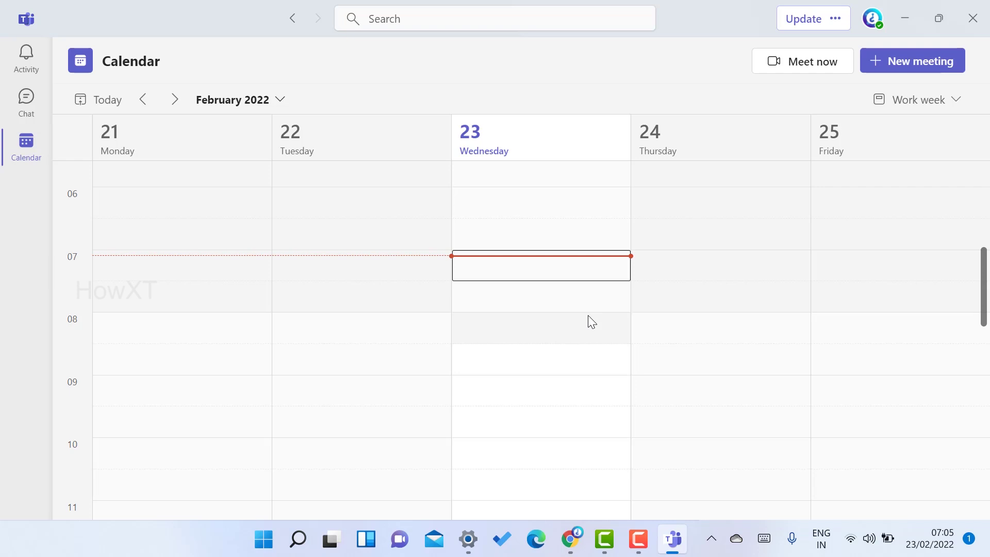
- Save a 'Meet now' meeting on Thursday 24 February, then open a new meeting at 07:30 Wednesday
drag(686, 327, 694, 173)
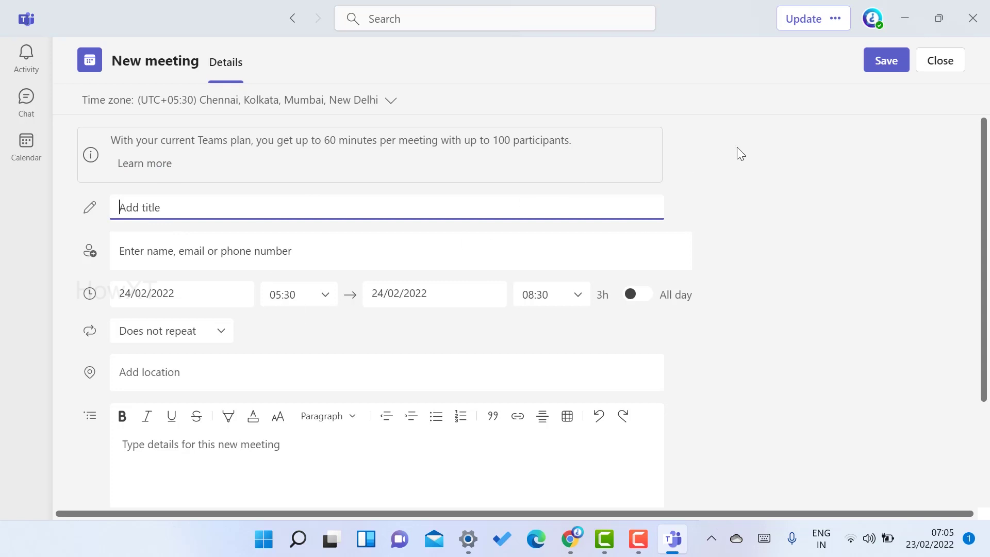
text(Meet n)
text(ow)
click(894, 61)
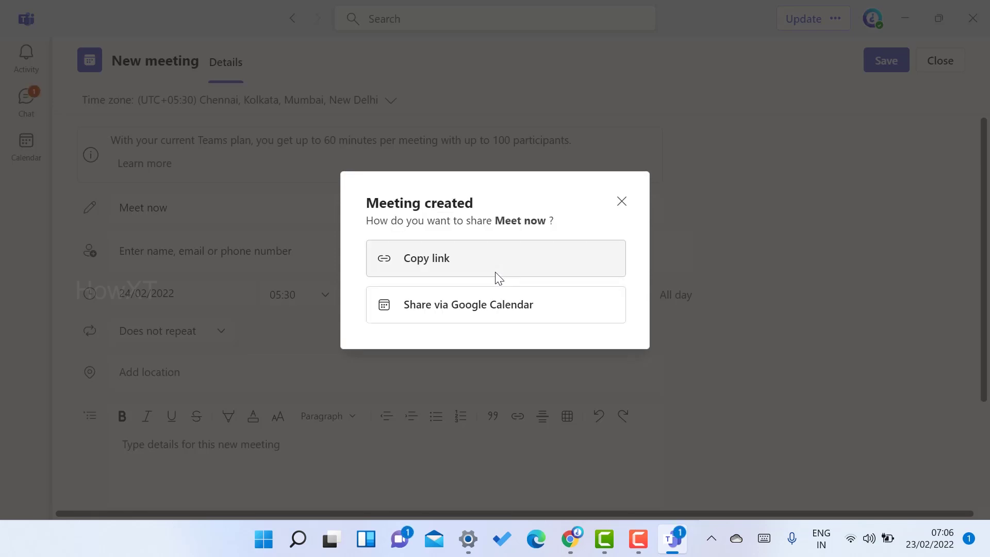
click(622, 202)
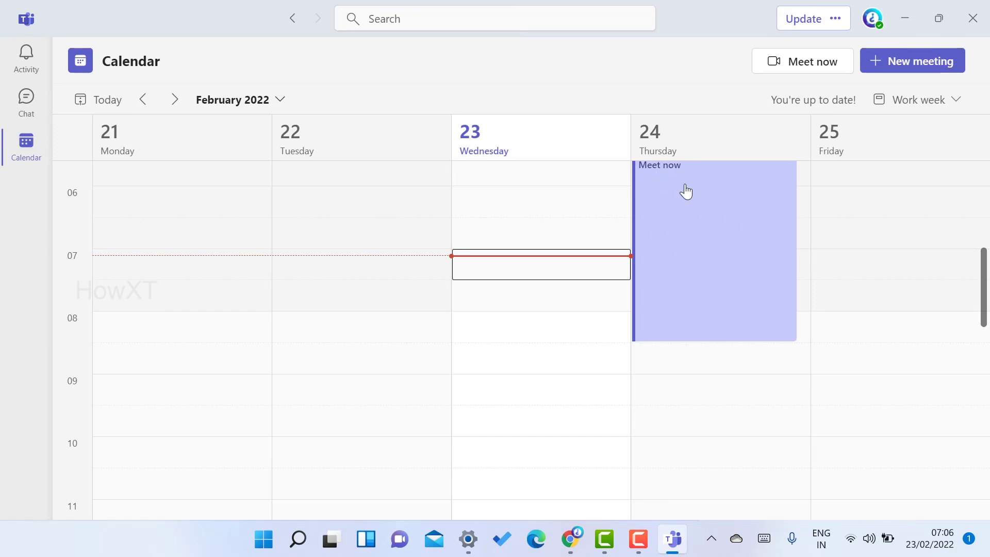
double_click(513, 284)
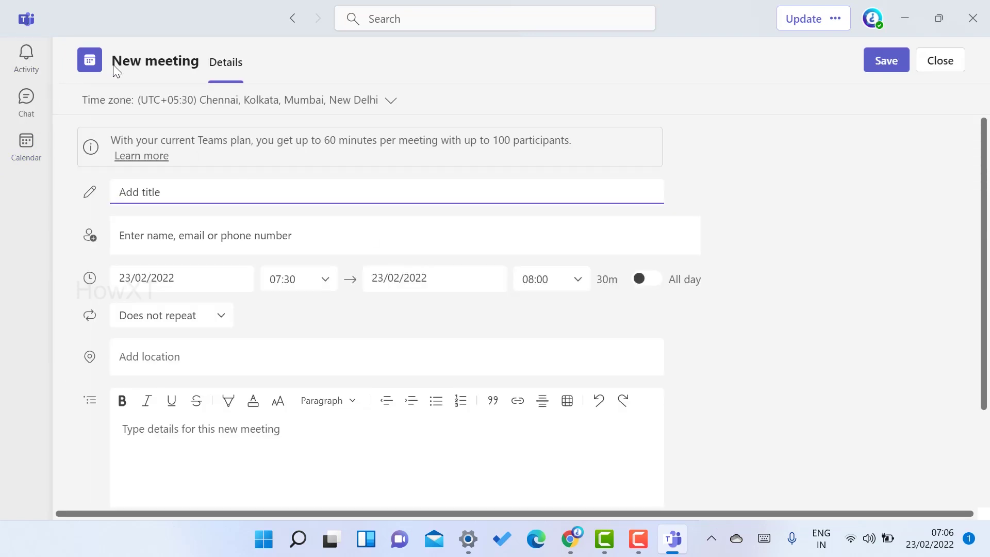
- Return to the Calendar and start an instant meeting with Meet now
click(17, 170)
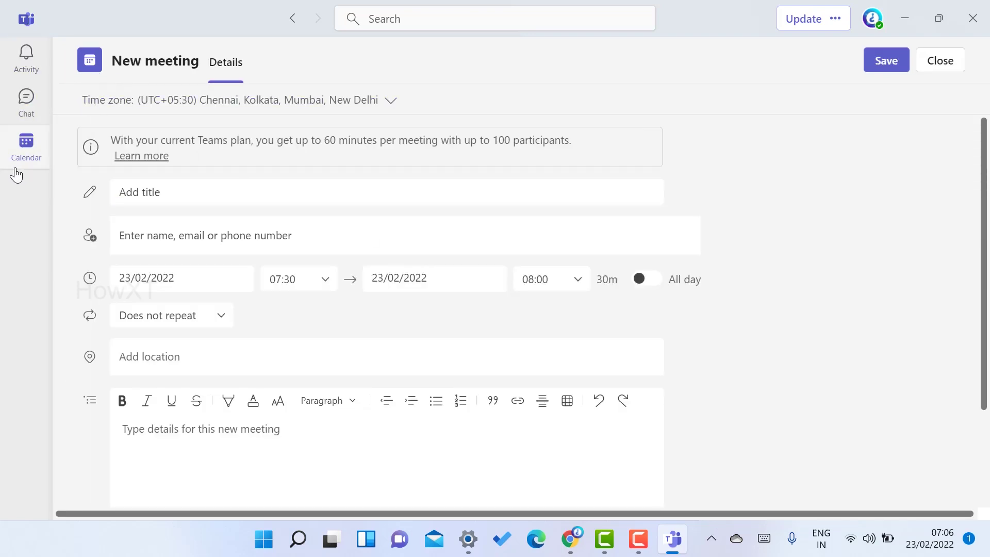
click(839, 66)
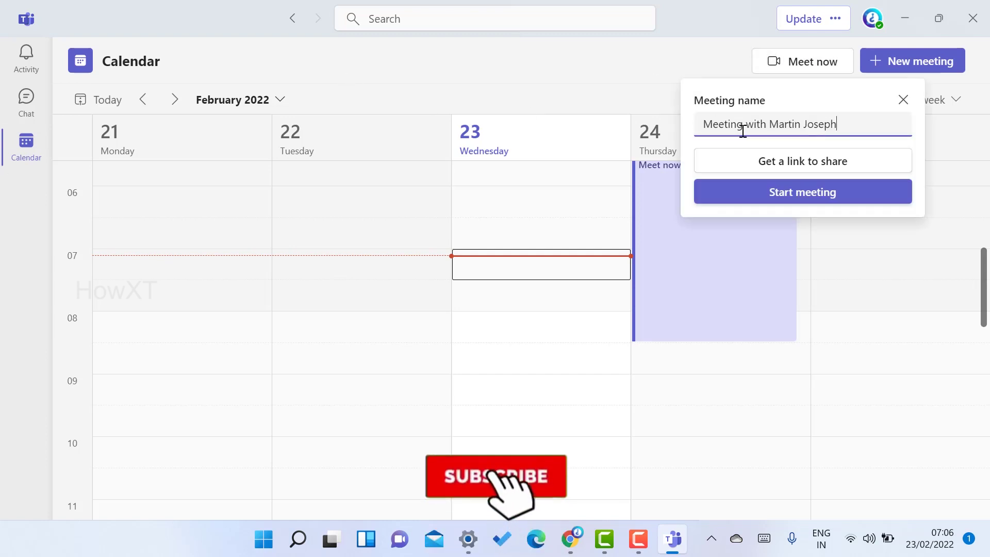
click(821, 193)
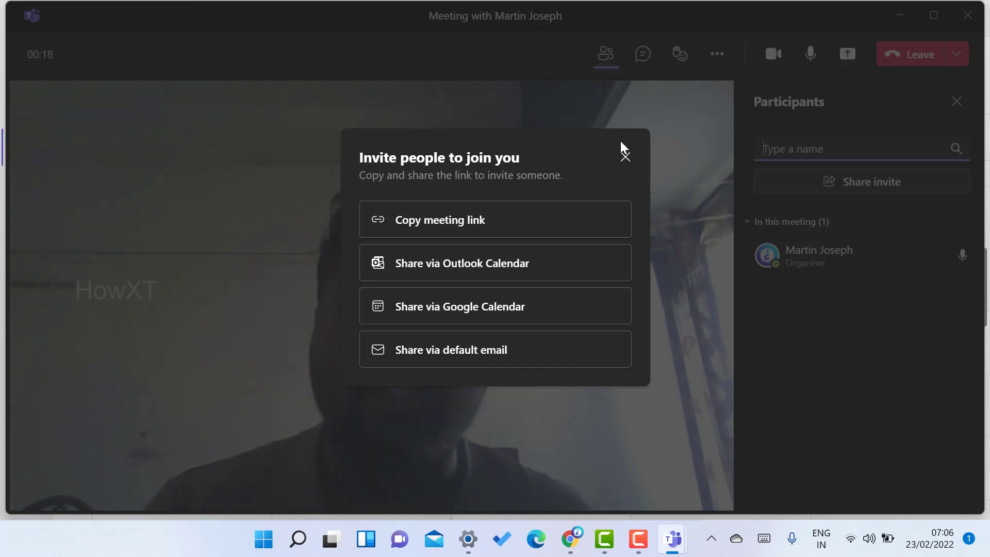
- Dismiss the invite dialog, turn the camera off, and leave the instant meeting
click(625, 157)
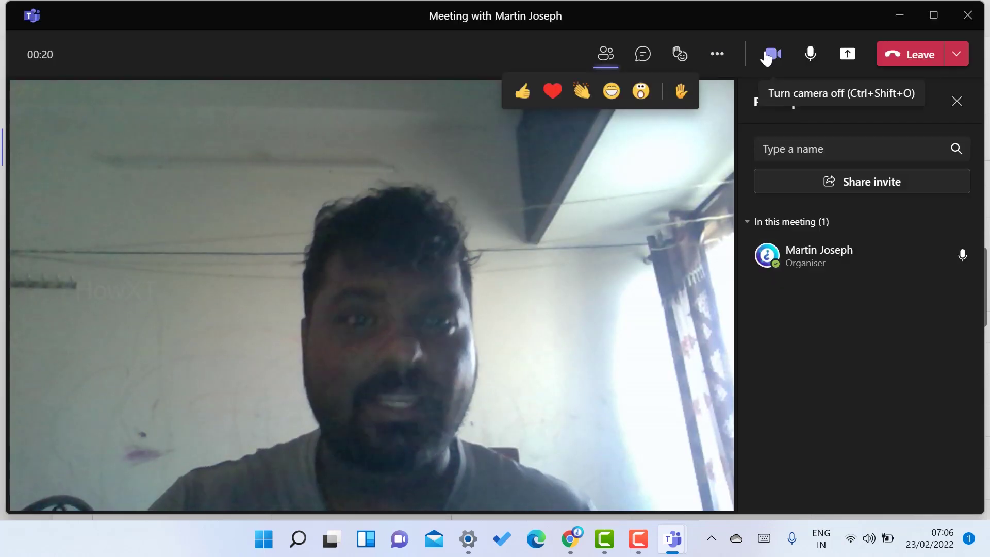
click(768, 58)
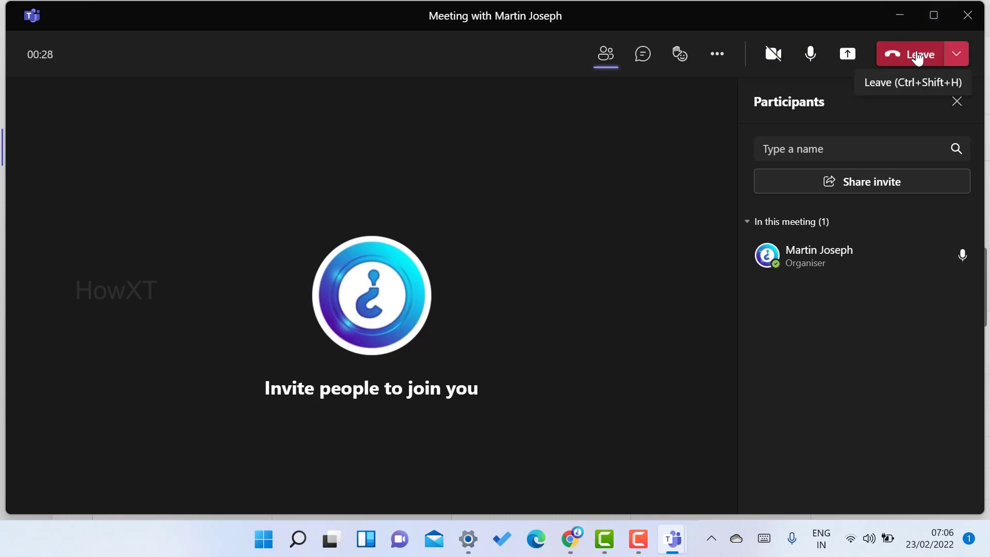
mouse_move(679, 61)
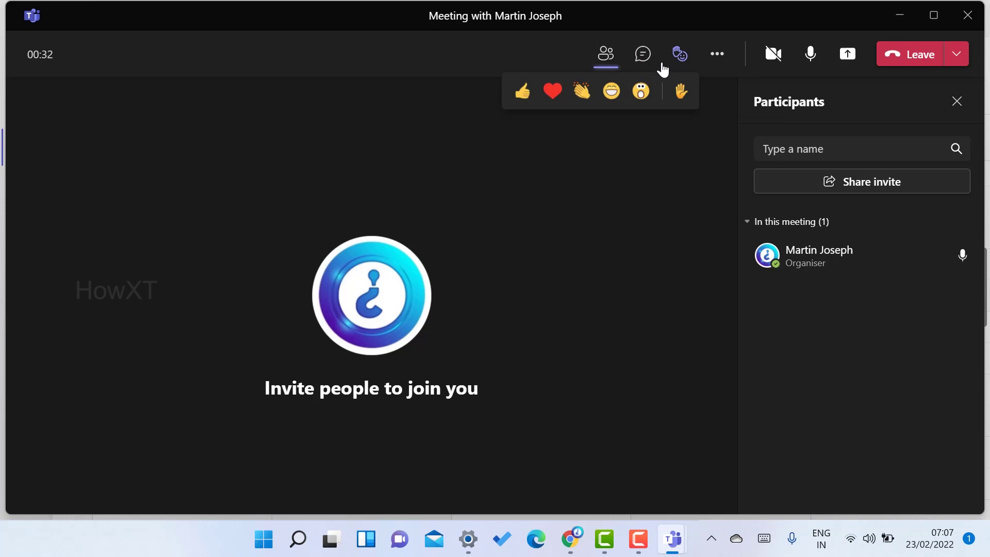
click(891, 55)
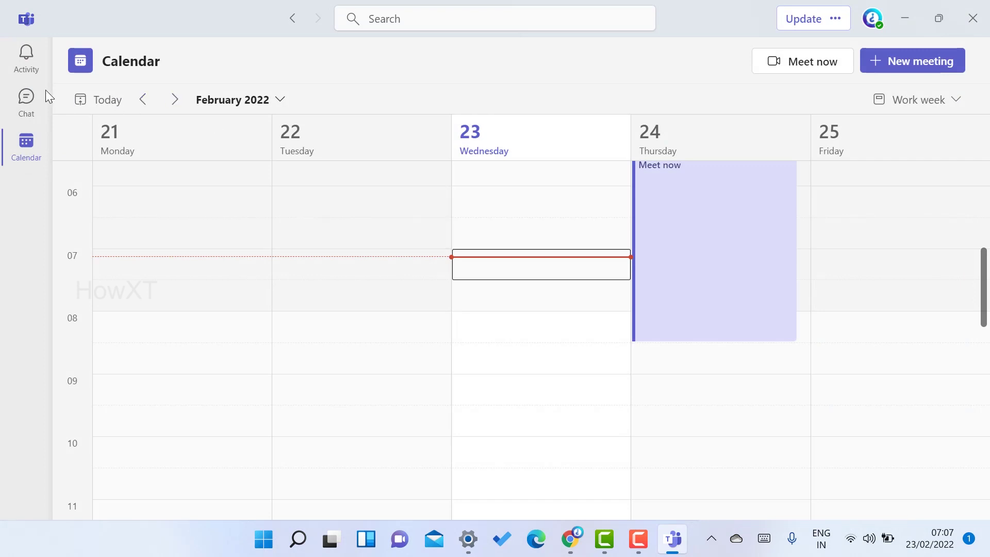
- Go from Activity to Chat and start a new chat from the Welcome page
click(28, 53)
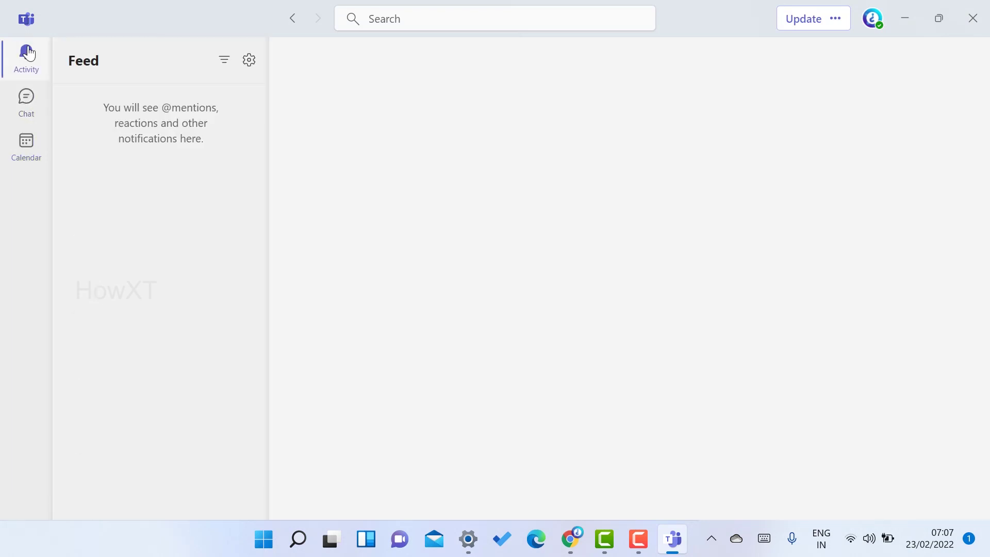
click(31, 104)
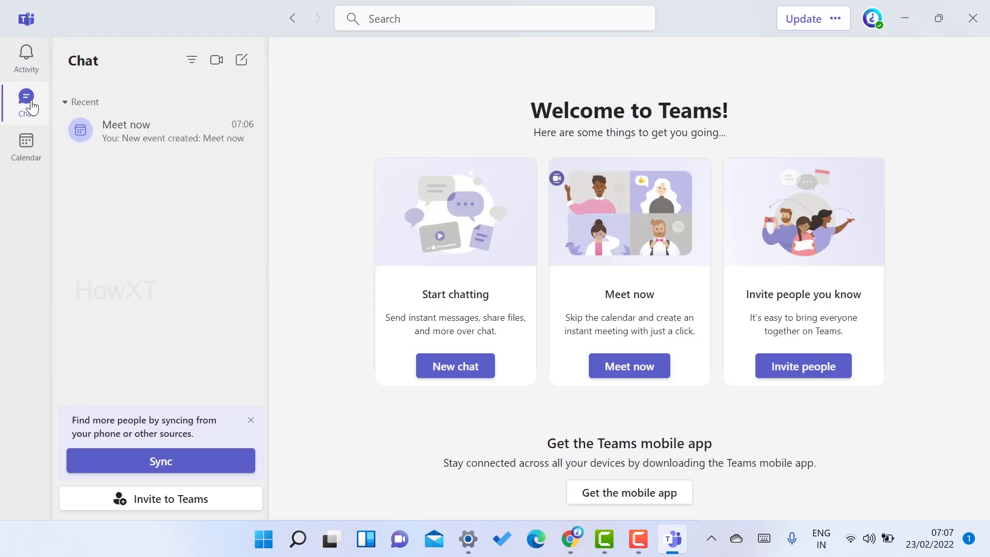
click(824, 378)
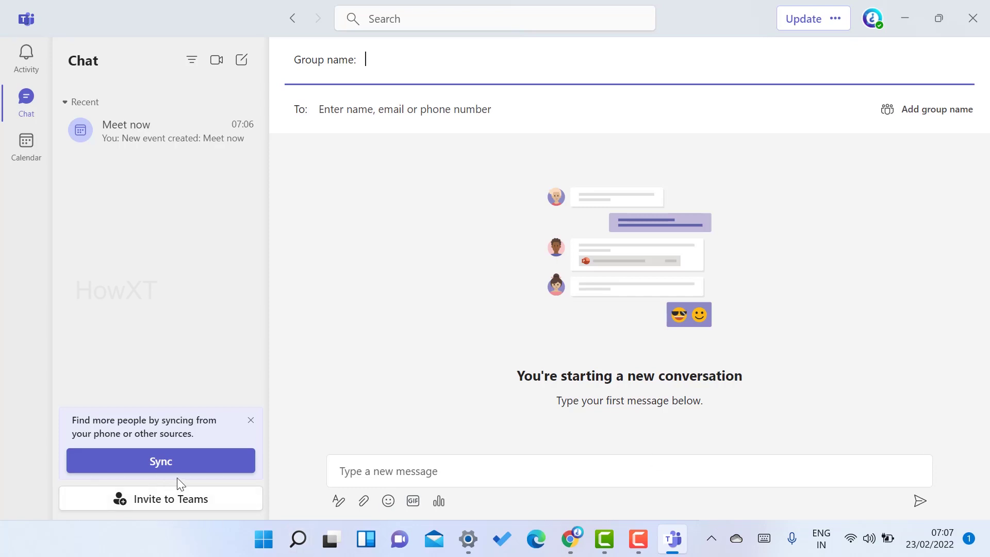
- Open the Privacy > Synced contacts settings via the Chat pane's Sync button
click(200, 468)
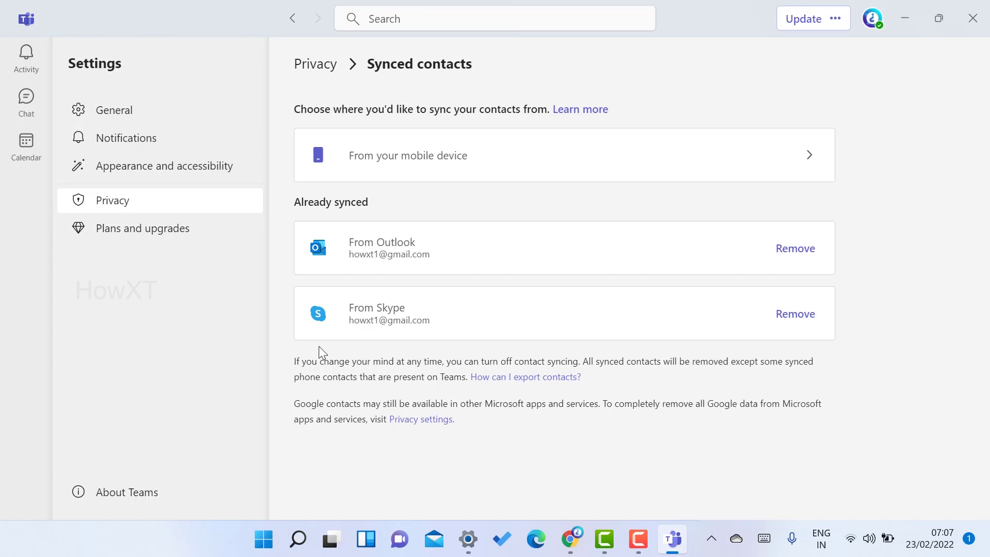
- Set presence to Appear Away, then Appear Offline, then back to Available
click(873, 20)
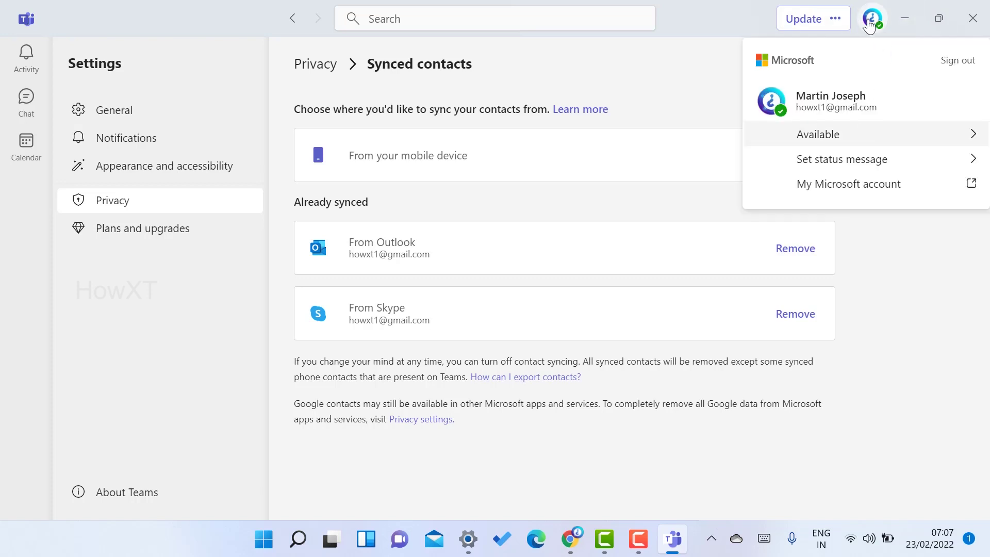
click(916, 133)
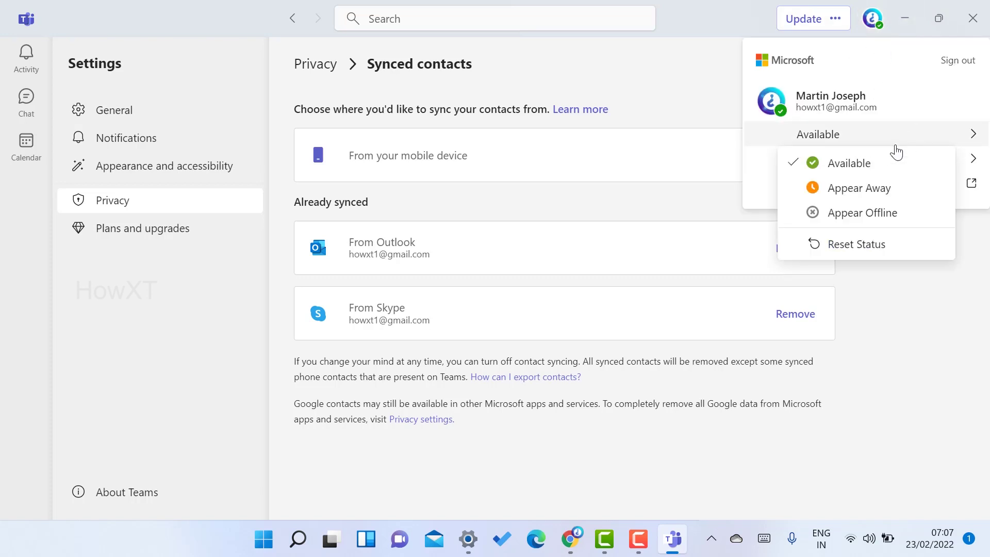
click(865, 195)
click(883, 139)
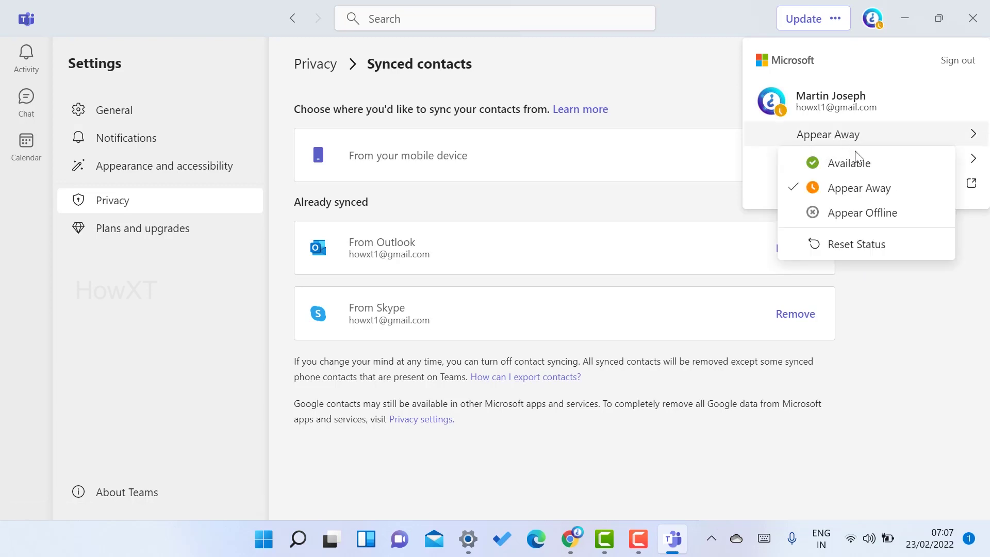
click(861, 214)
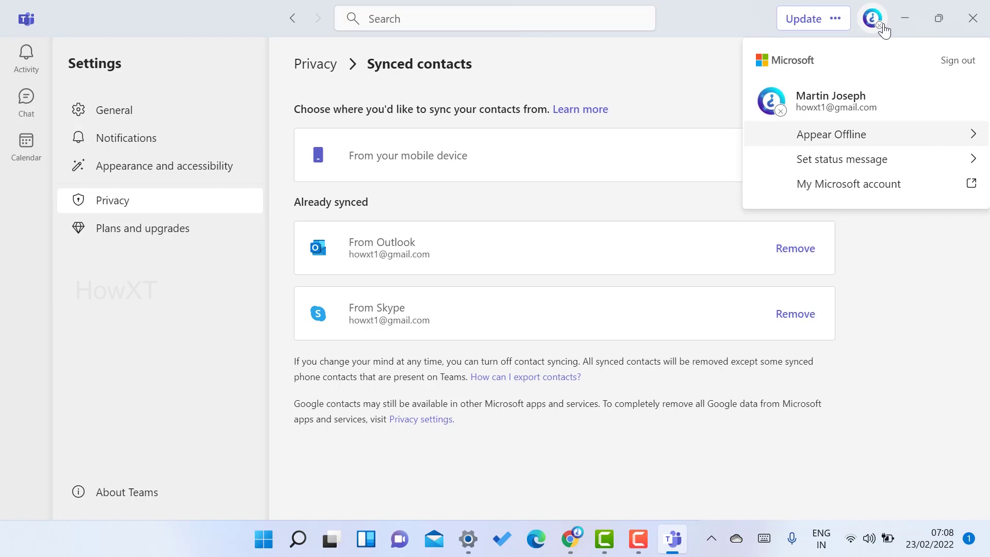
click(843, 136)
click(844, 164)
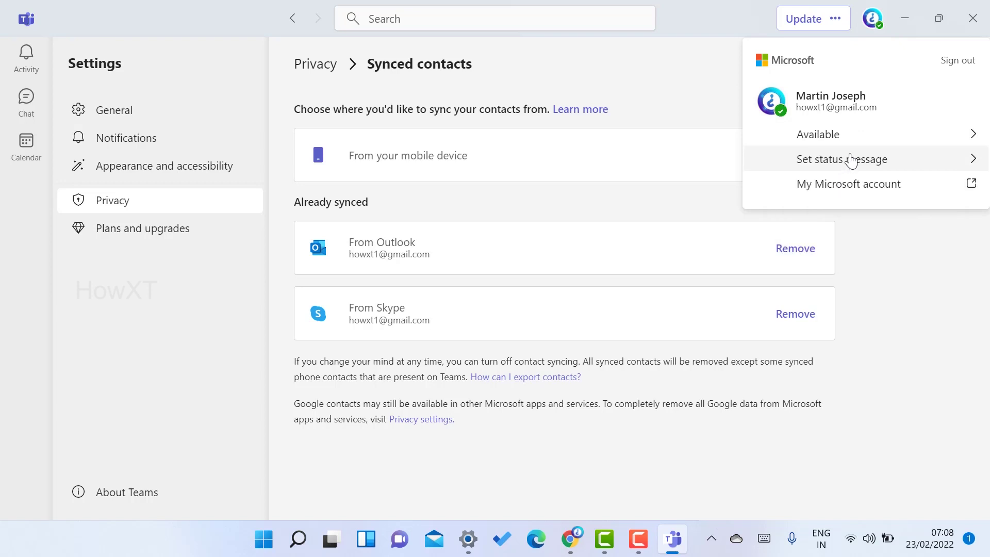
- Choose Update and restart Teams from the Settings and more menu
click(877, 258)
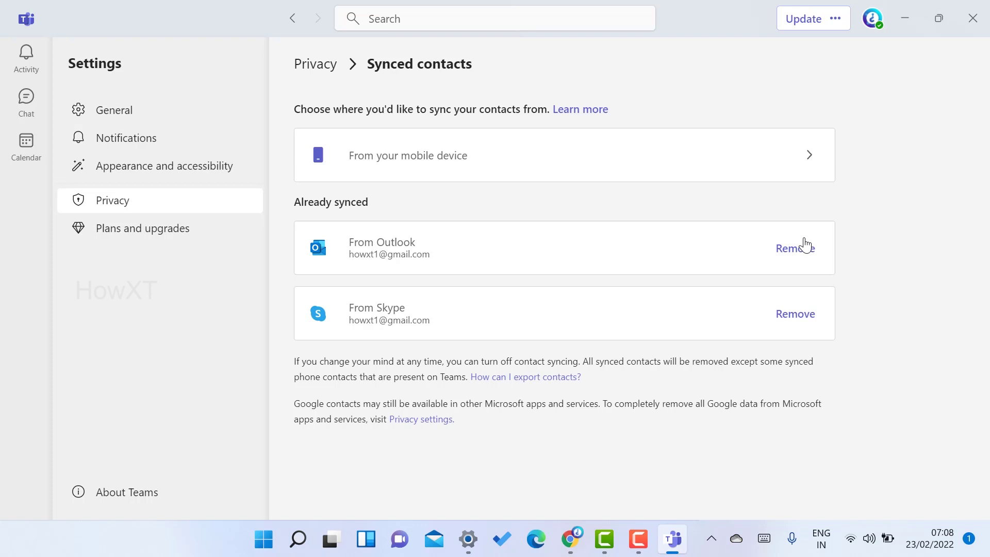
click(807, 20)
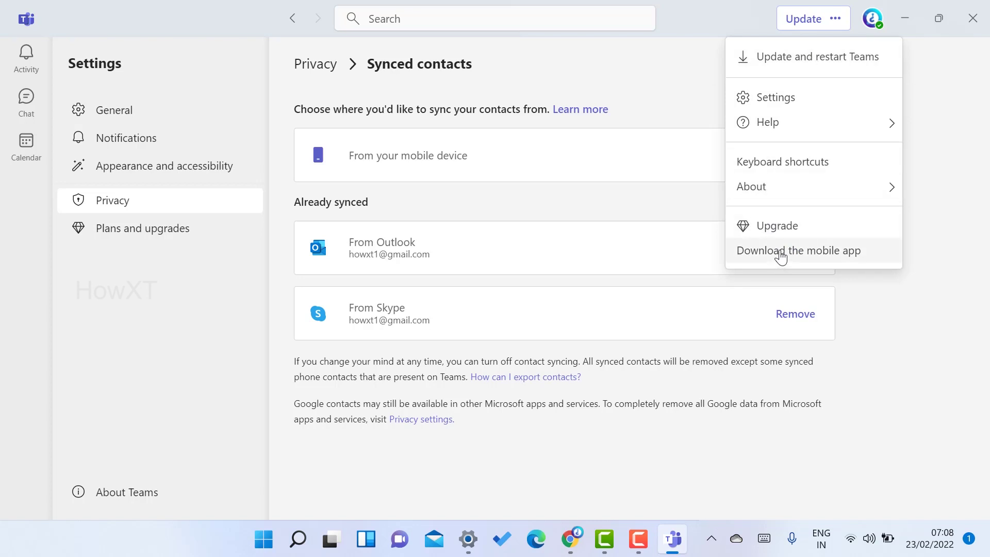
click(795, 63)
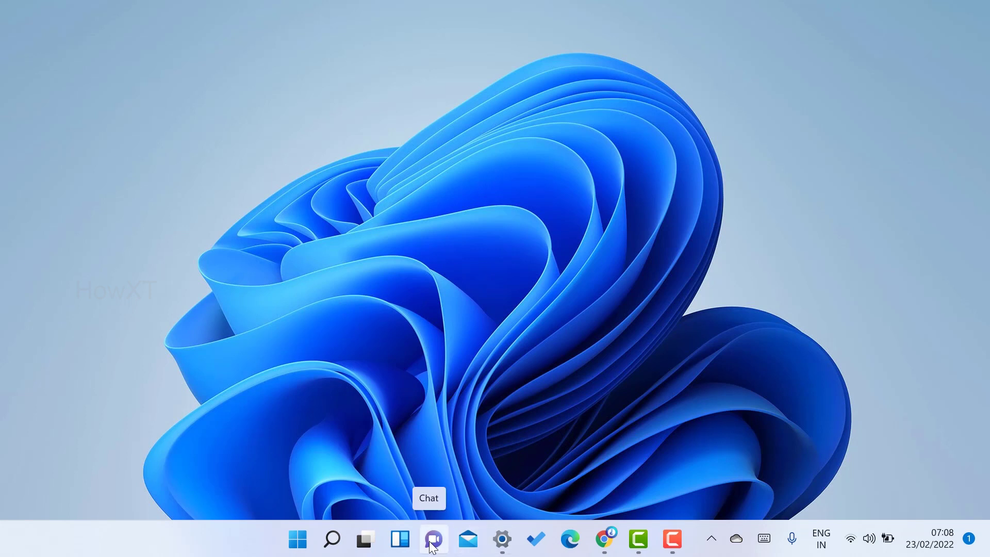
- Search 'tea' in the Start menu and launch Microsoft Teams
click(298, 539)
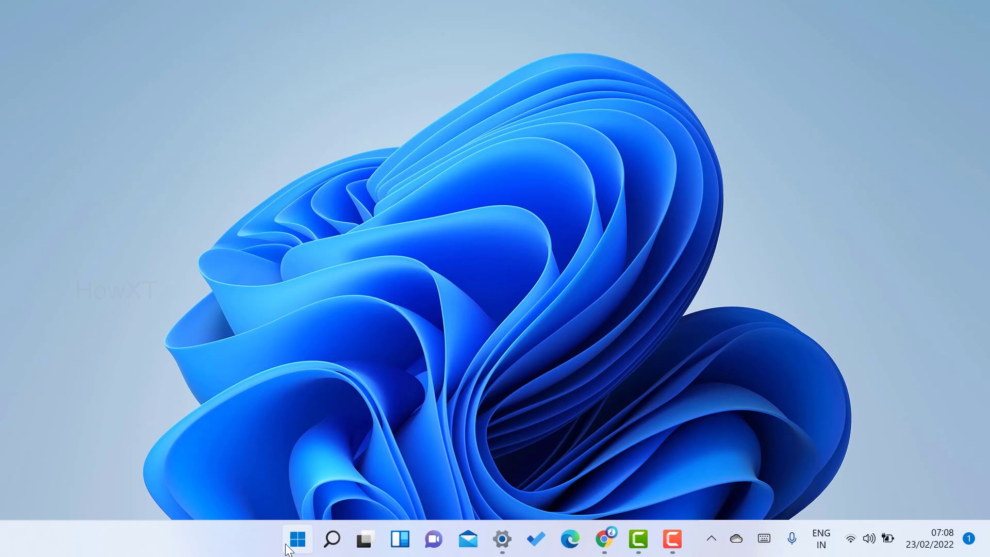
click(363, 80)
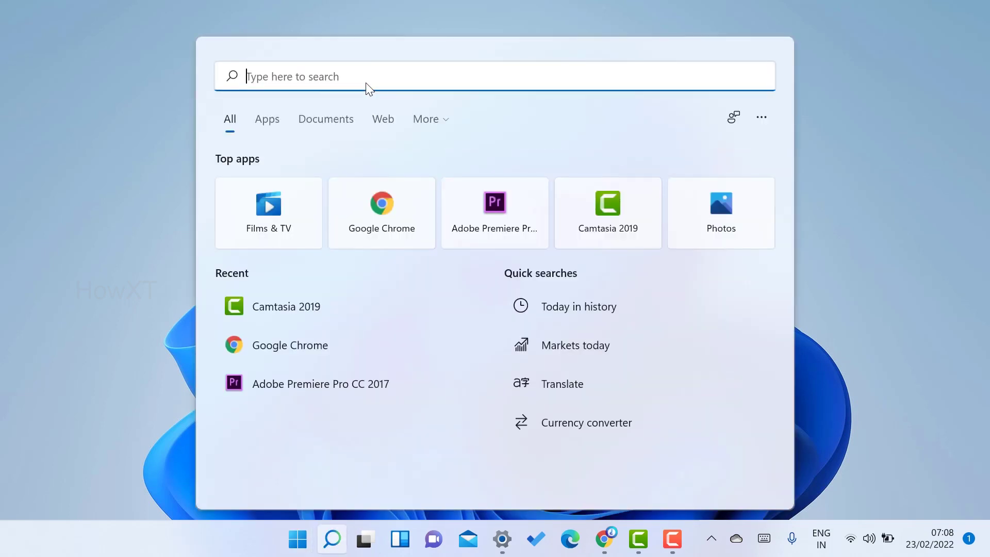
text(tea)
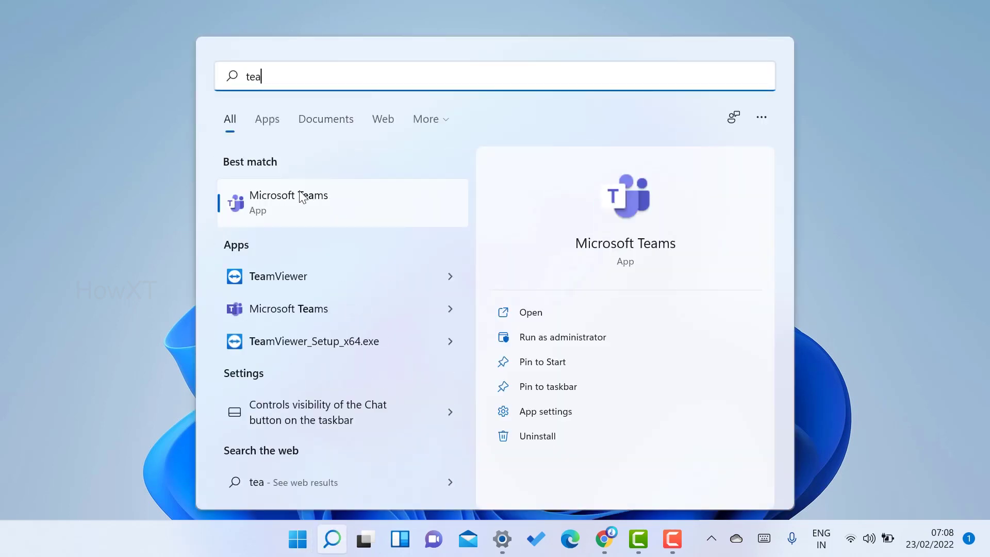
click(298, 198)
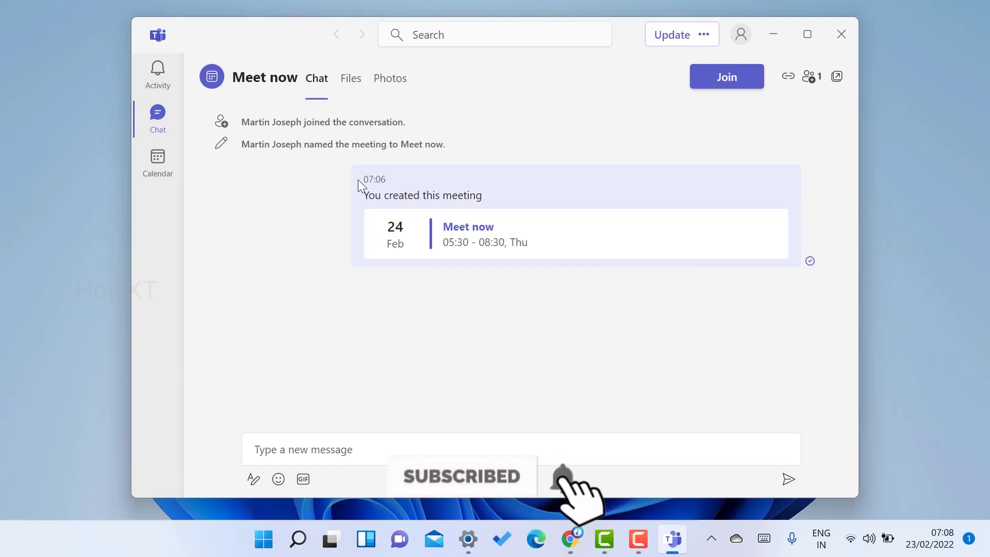
- Close Teams, search 'tea' again, and bring up the Microsoft Teams app options
click(841, 34)
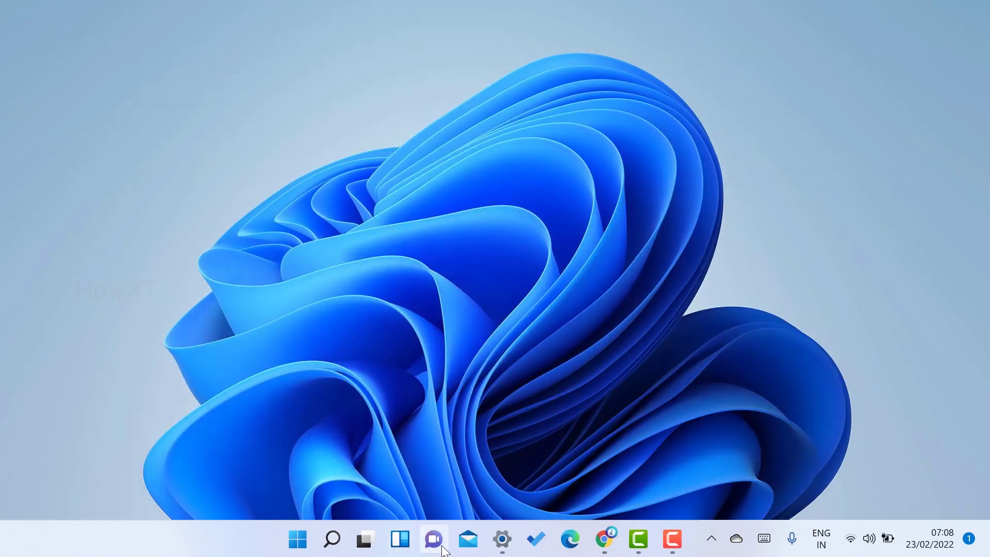
click(298, 540)
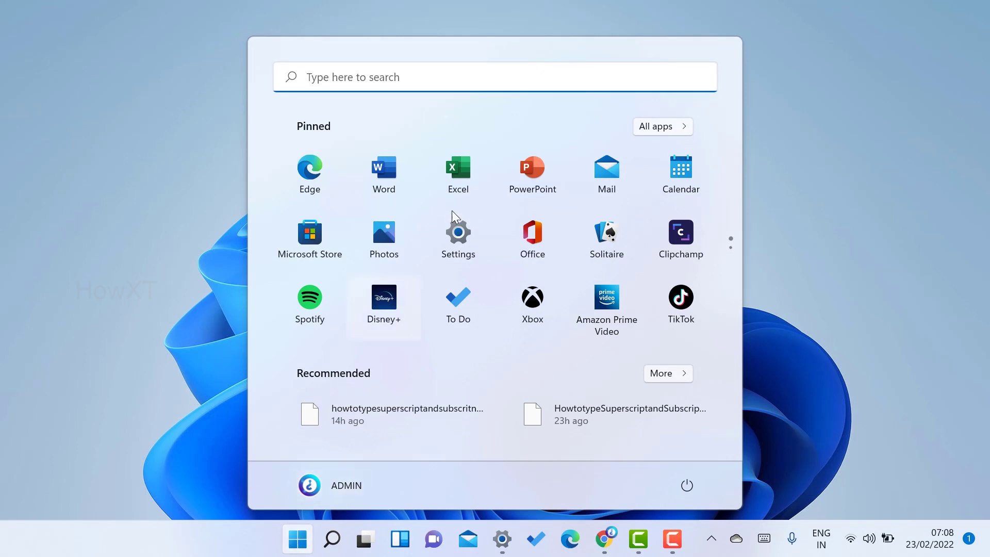
text(tea)
right_click(327, 206)
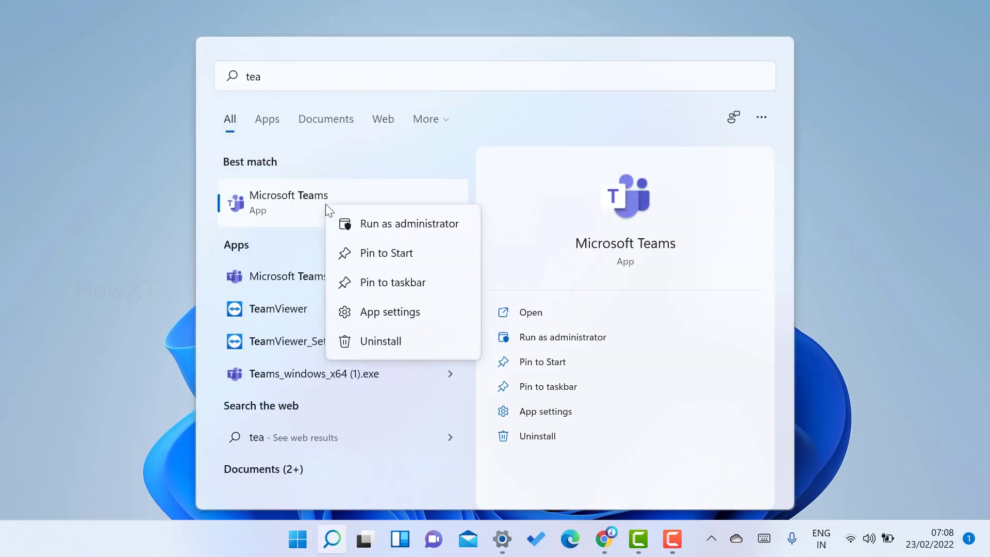